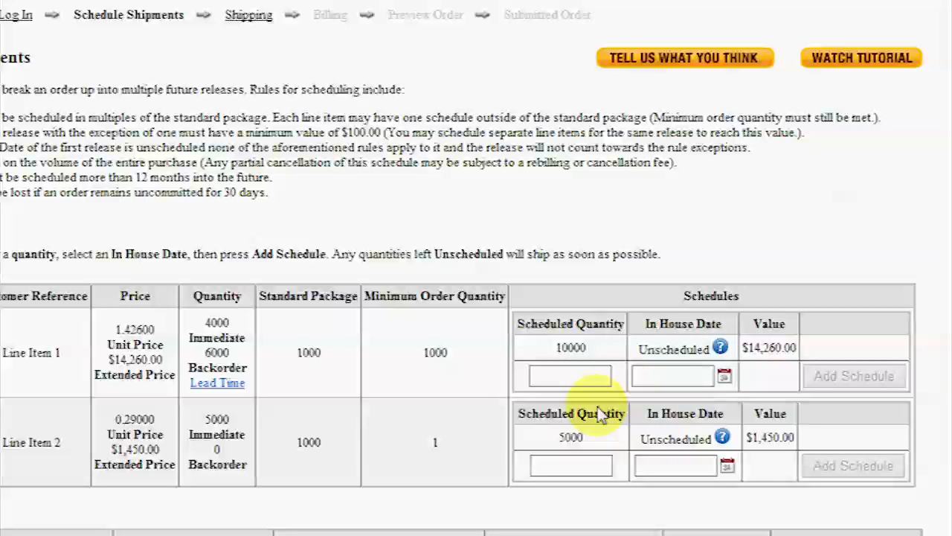
Add a release of 1000 pieces to Line Item 1 with an In House Date of 10/16/2013.
left_click(557, 377)
type("1000")
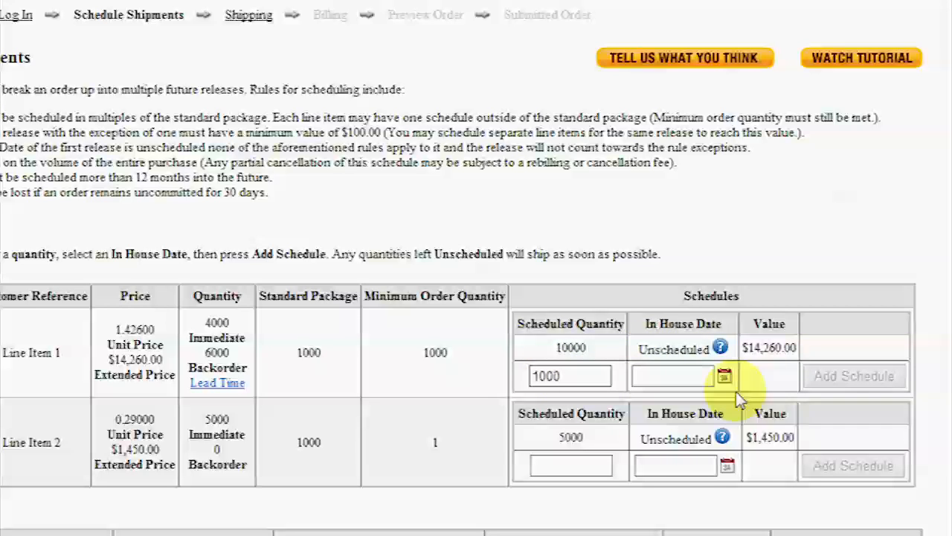
left_click(724, 376)
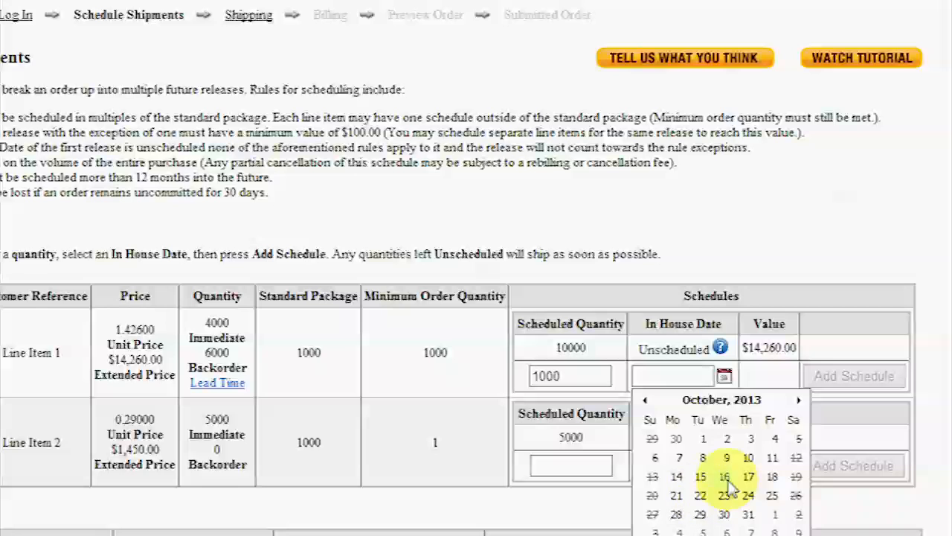
left_click(724, 477)
left_click(853, 376)
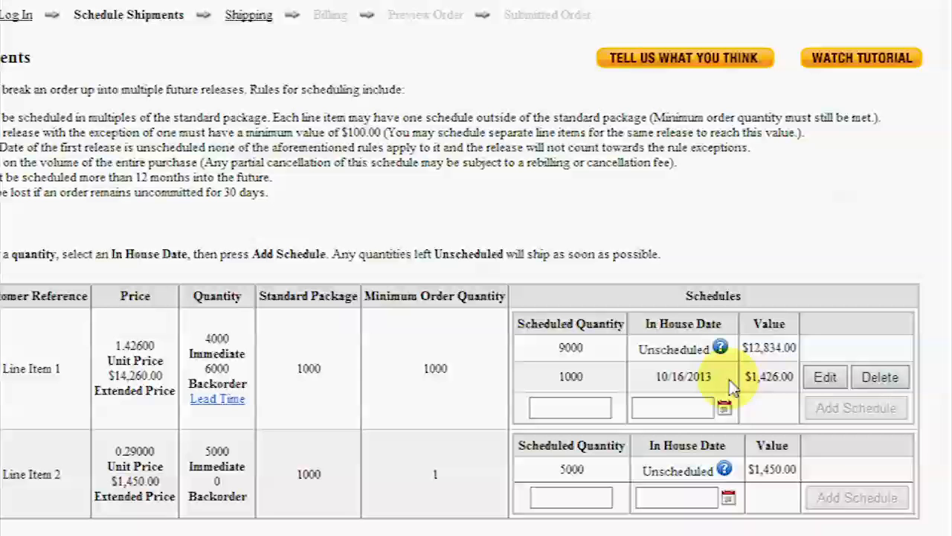
Set the quantity of Line Item 1's 10/16/2013 release to 2000, save it, and delete that release.
left_click(826, 377)
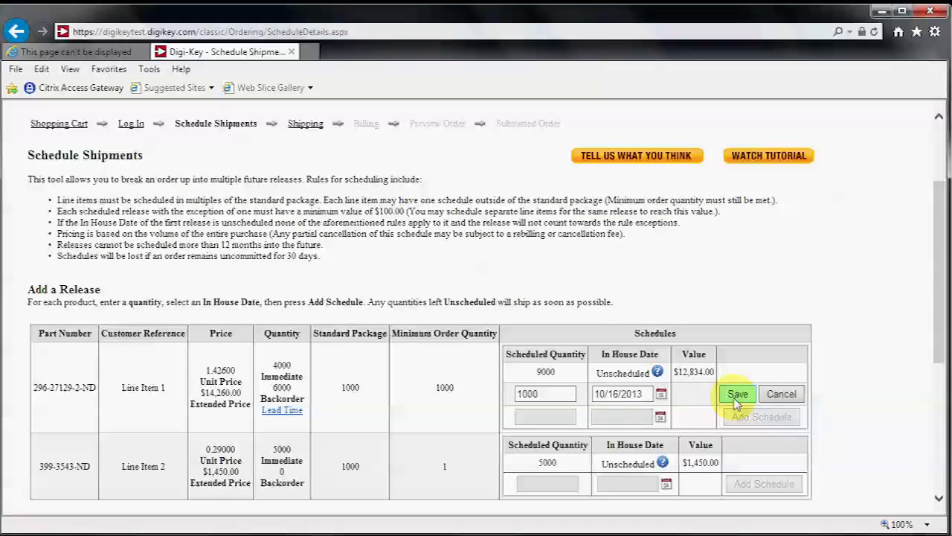
left_click(567, 381)
left_click_drag(569, 386, 485, 393)
type("2000")
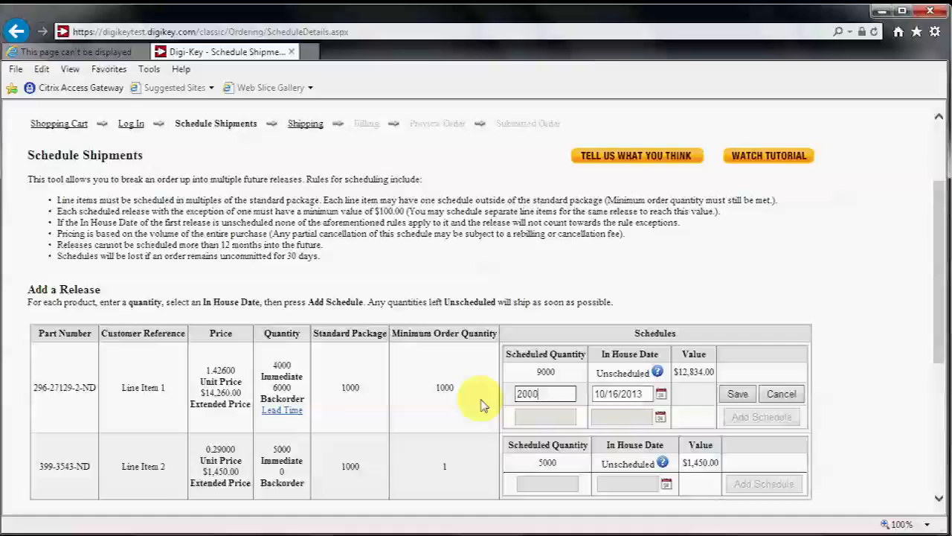
key("Return")
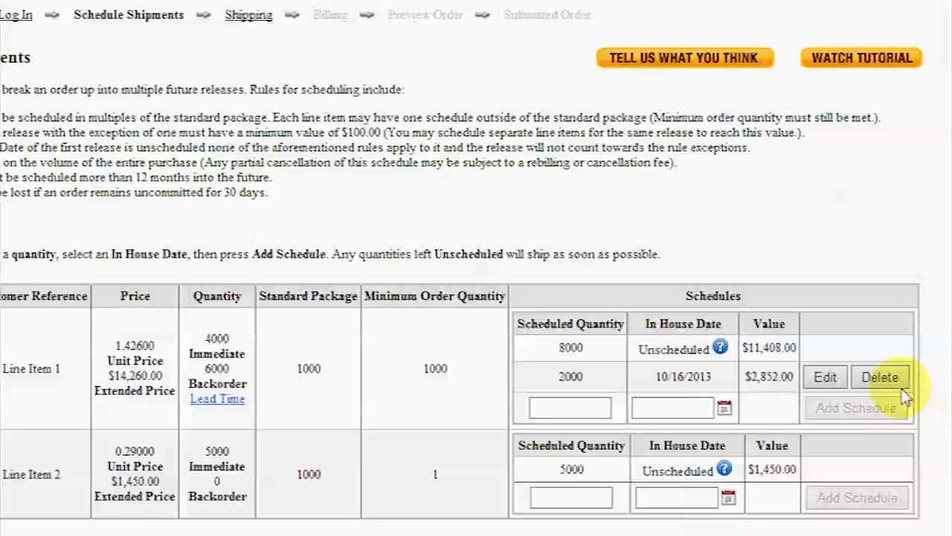
left_click(880, 377)
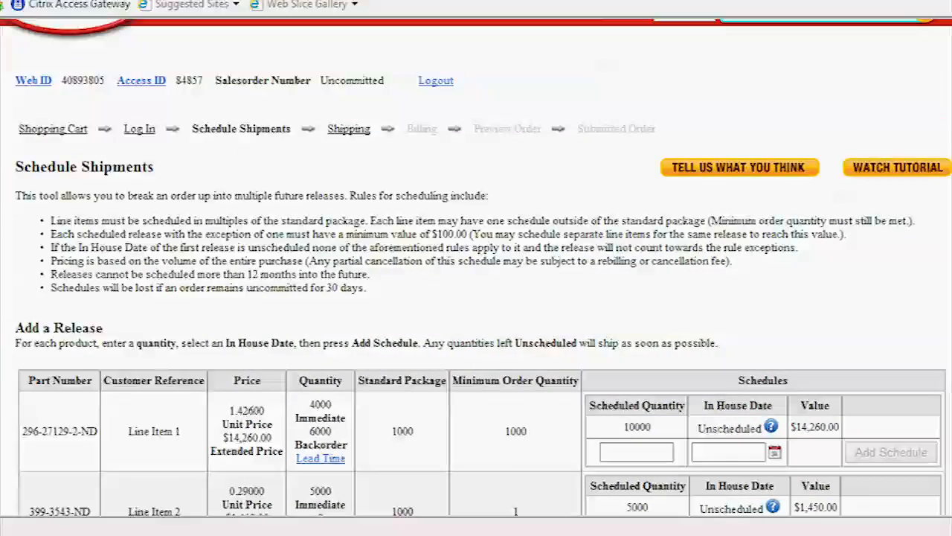
Schedule 1000 pieces of Line Item 1 for an In House Date of 10/16/2013.
scroll(476, 297, "down", 4)
scroll(476, 297, "up", 1)
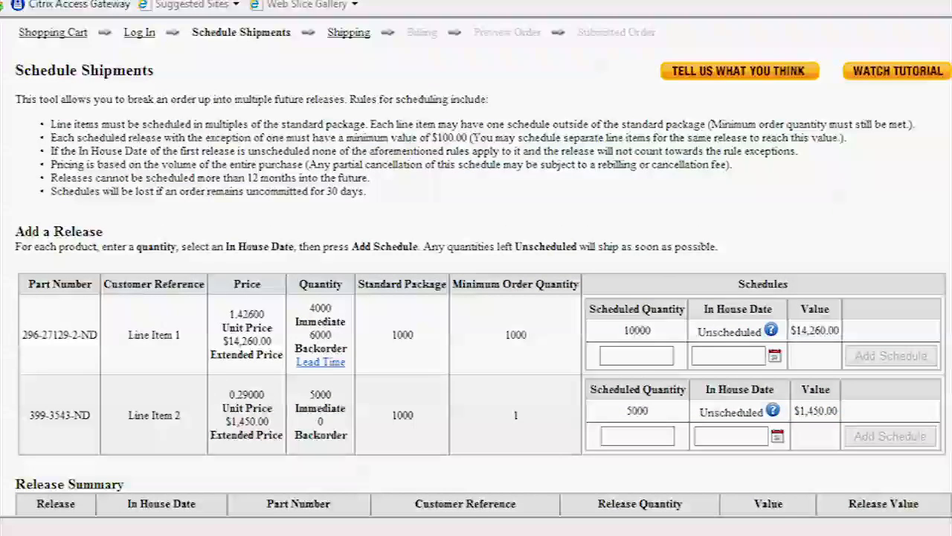
scroll(477, 297, "down", 1)
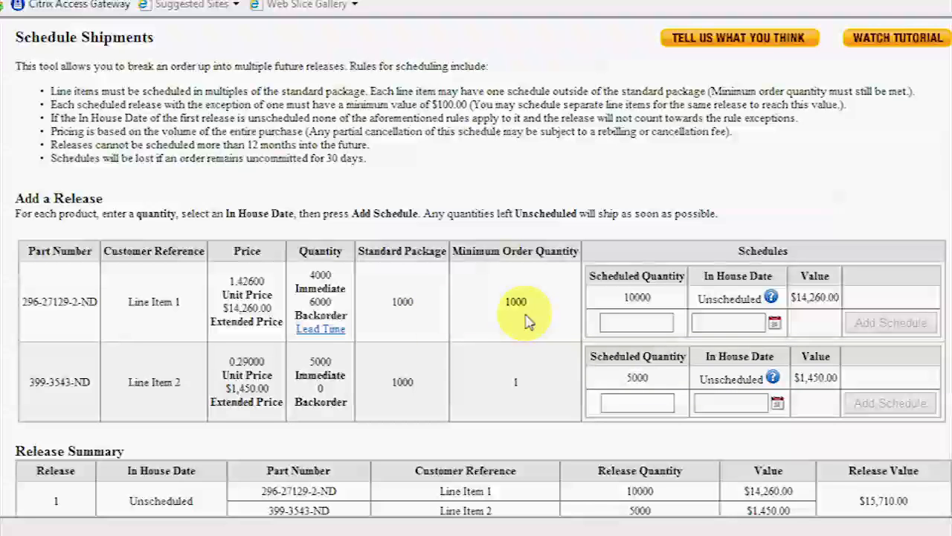
left_click(645, 328)
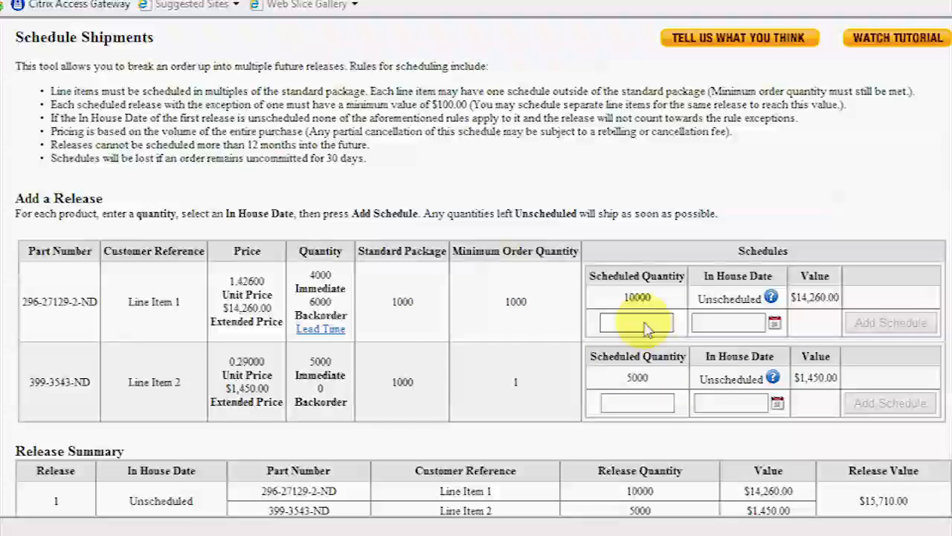
type("1000")
left_click(707, 323)
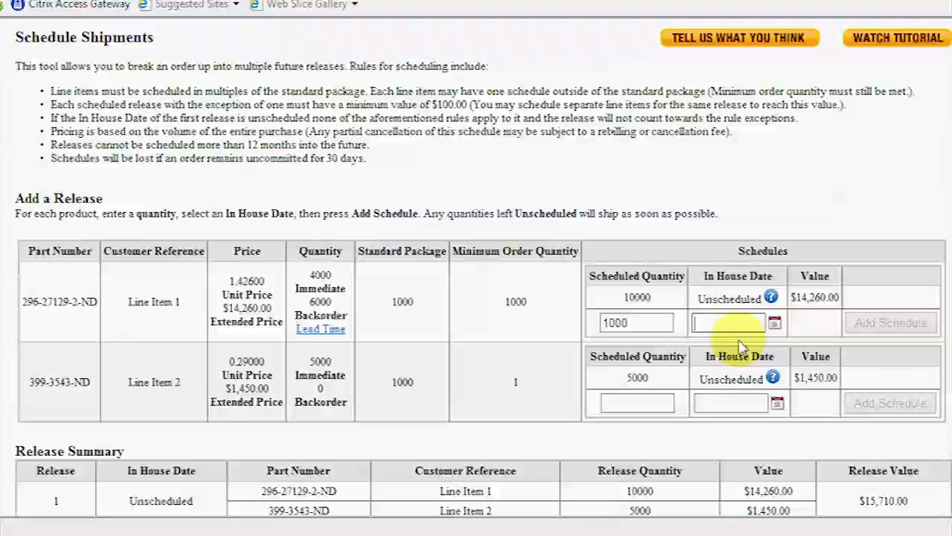
left_click(774, 322)
left_click(843, 344)
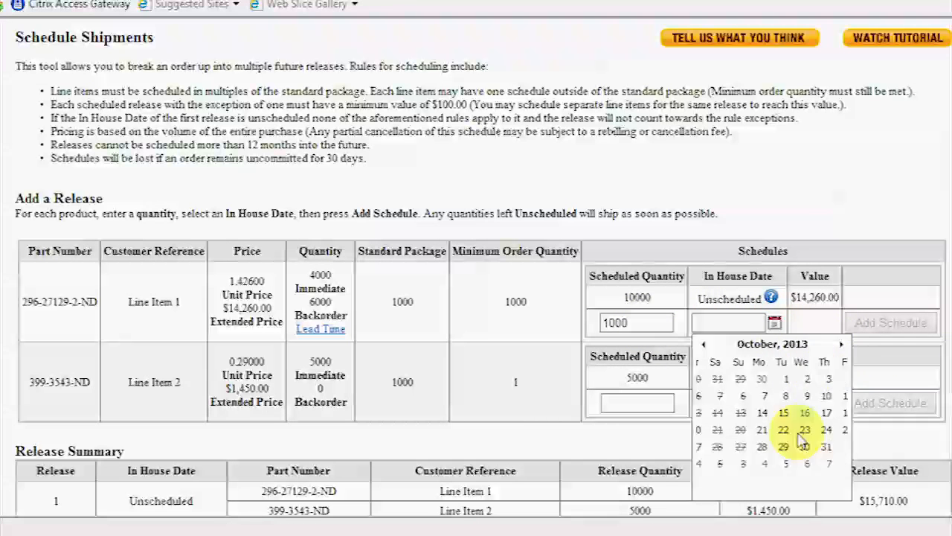
left_click(774, 413)
left_click(890, 324)
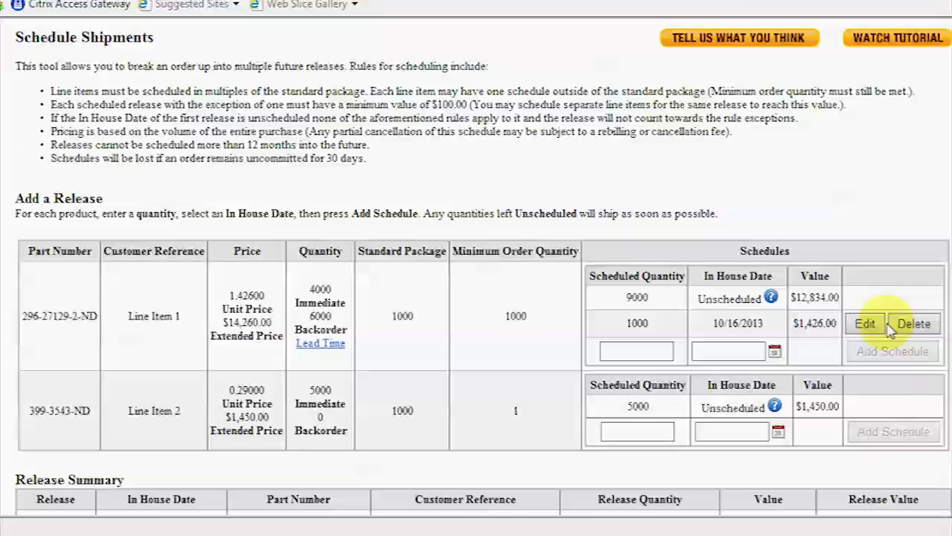
Schedule a further 2000 pieces of Line Item 1 for an In House Date of 11/13/2013.
left_click(620, 354)
type("2000")
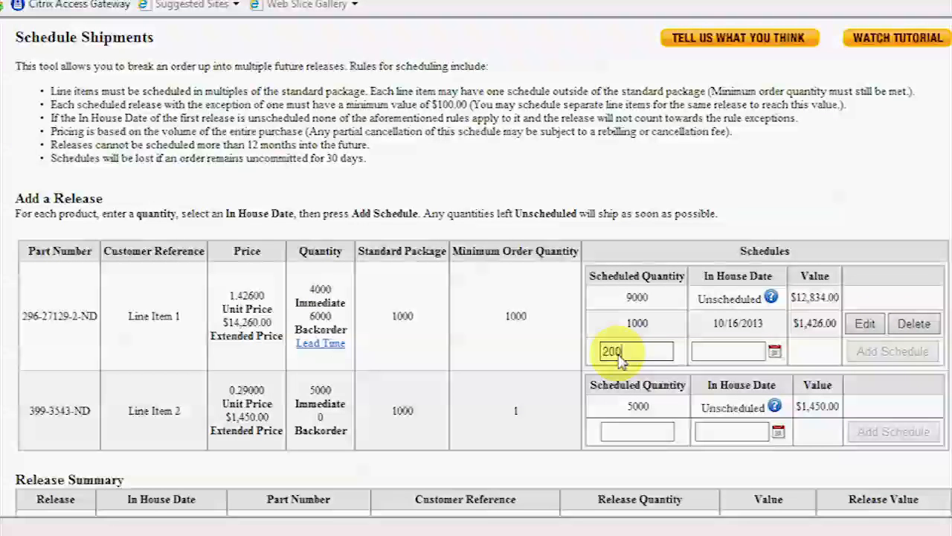
left_click(774, 350)
left_click(841, 372)
left_click(841, 372)
left_click(775, 441)
left_click(893, 352)
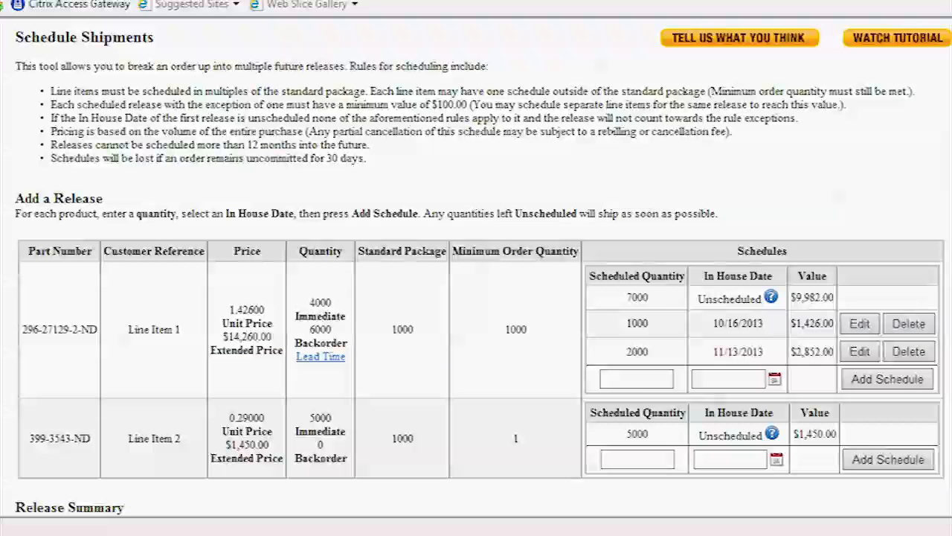
Schedule another 4000 pieces of Line Item 1 for an In House Date of 12/18/2013.
type("4000")
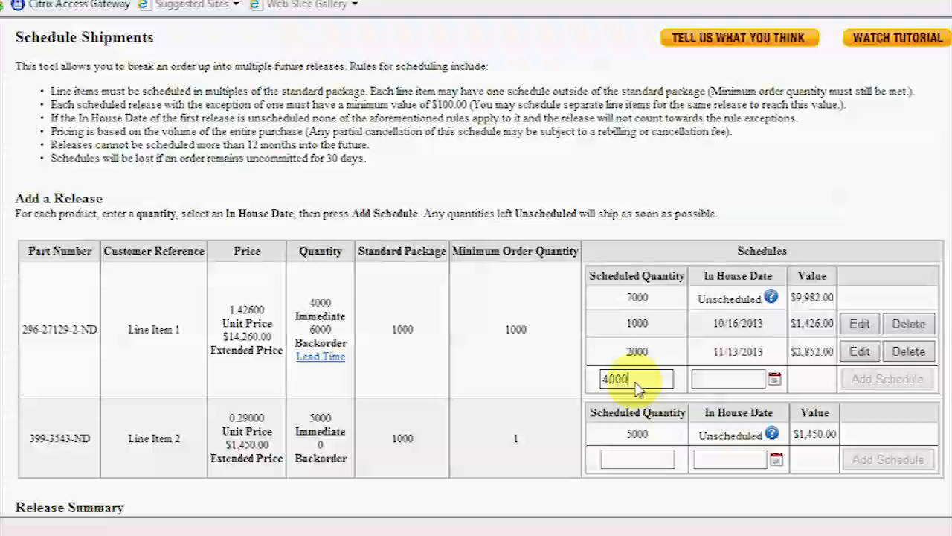
left_click(775, 379)
left_click(841, 399)
left_click(841, 400)
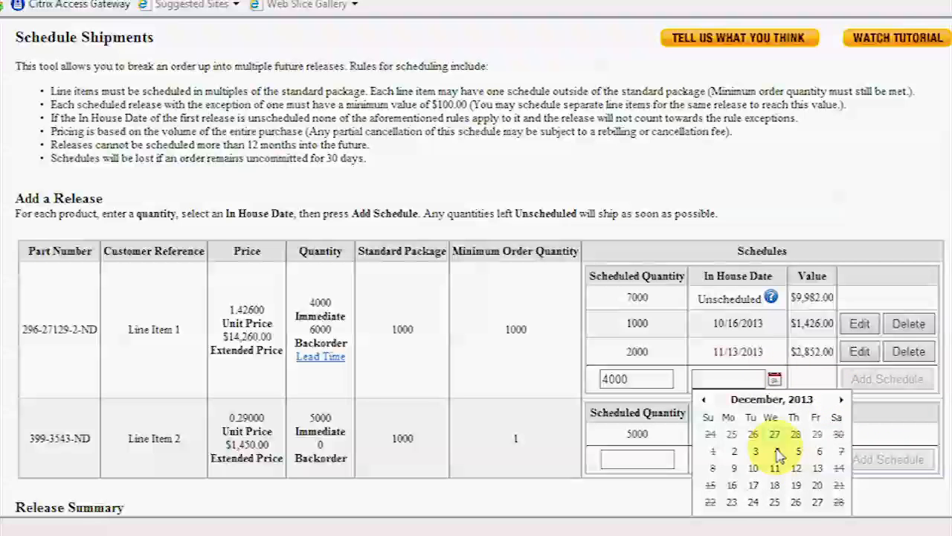
left_click(829, 468)
left_click(878, 381)
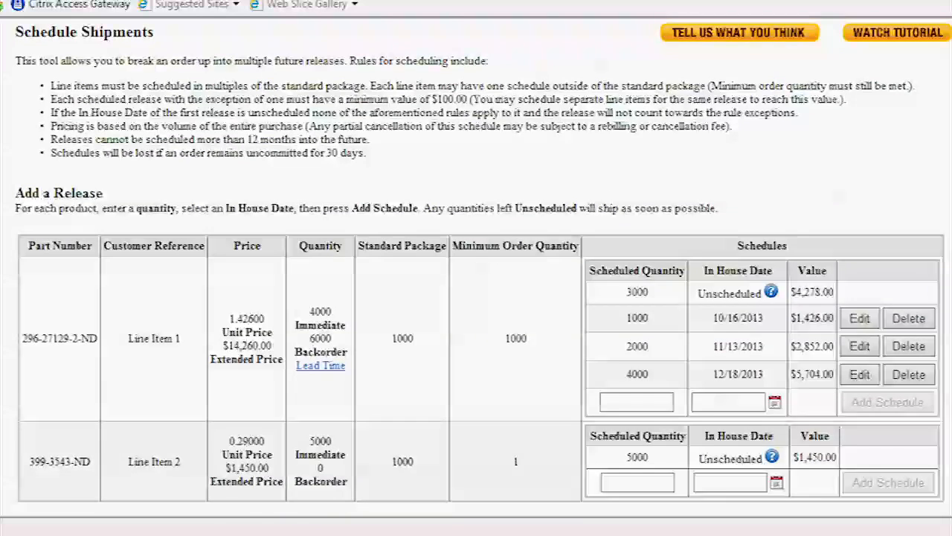
Schedule 1000 pieces of Line Item 2 for an In House Date of 10/16/2013.
scroll(476, 268, "up", 1)
scroll(476, 267, "down", 3)
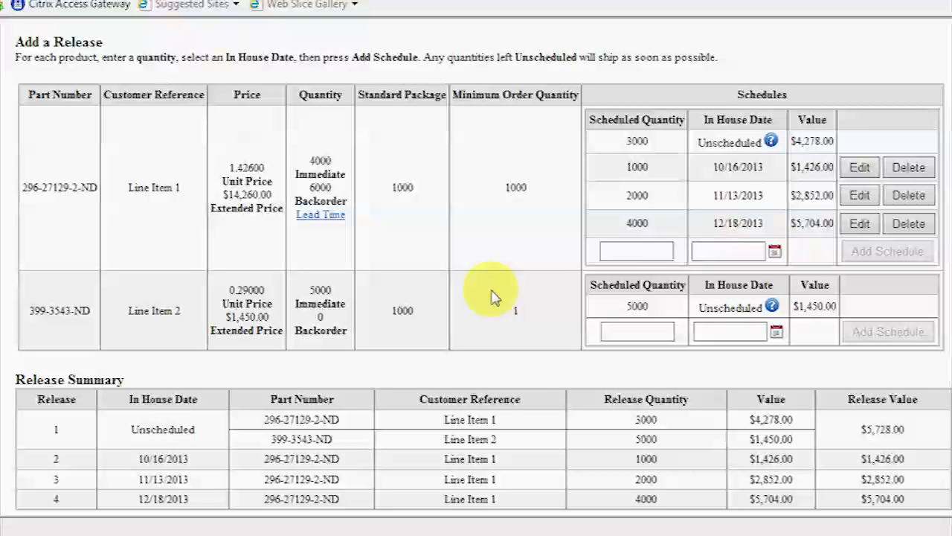
left_click(638, 334)
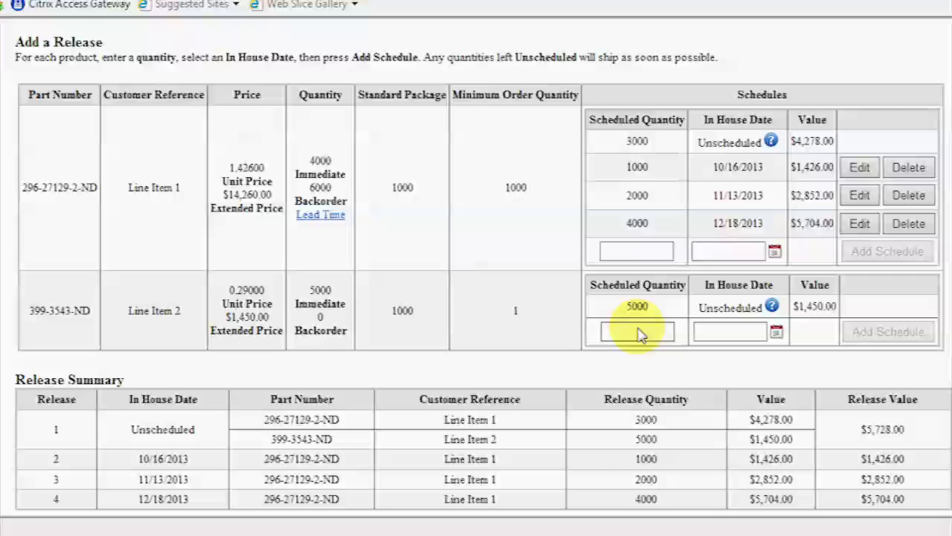
type("1000")
left_click(776, 331)
left_click(843, 352)
left_click(775, 422)
left_click(889, 331)
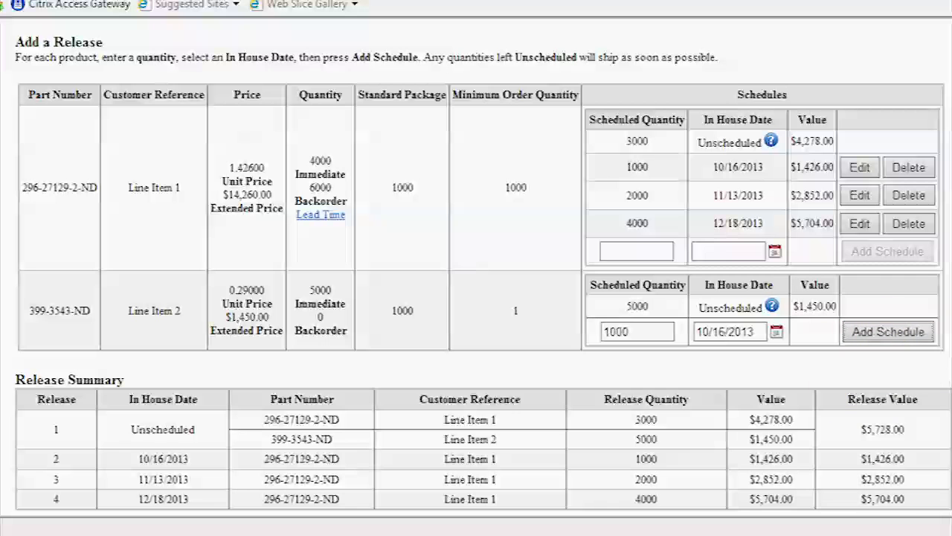
Schedule a further 2000 pieces of Line Item 2 for an In House Date of 11/13/2013.
left_click(638, 363)
type("2000")
left_click(775, 360)
left_click(839, 382)
left_click(839, 381)
left_click(775, 449)
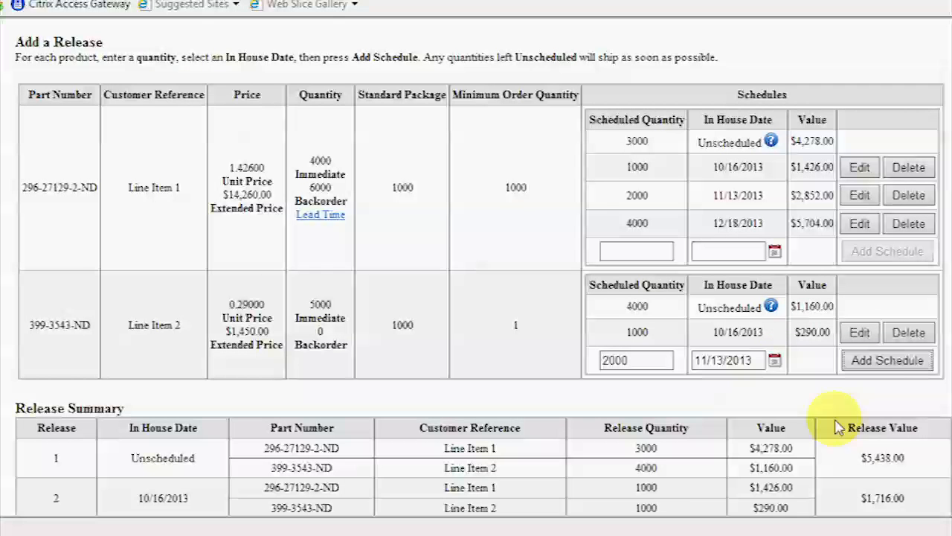
left_click(887, 360)
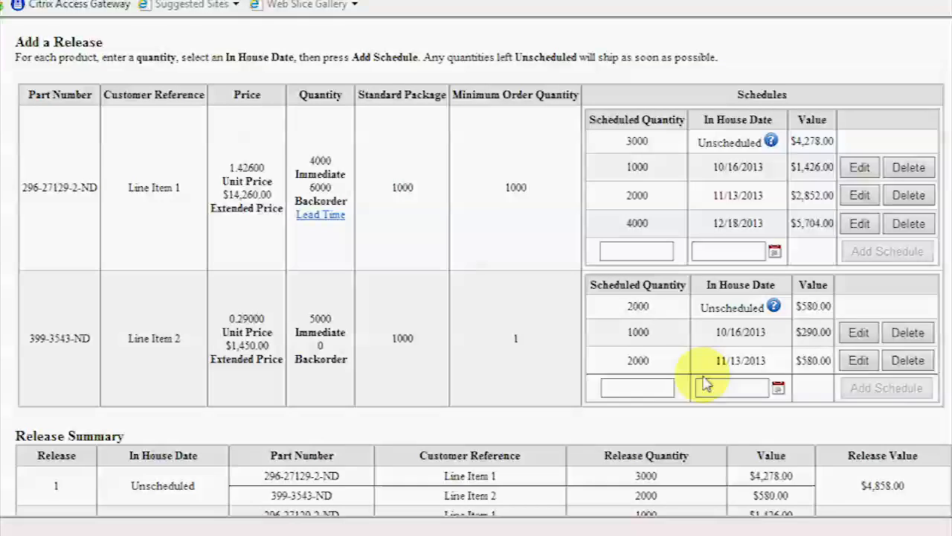
Schedule 1500 pieces of Line Item 2 for an In House Date of 12/18/2013.
left_click(628, 392)
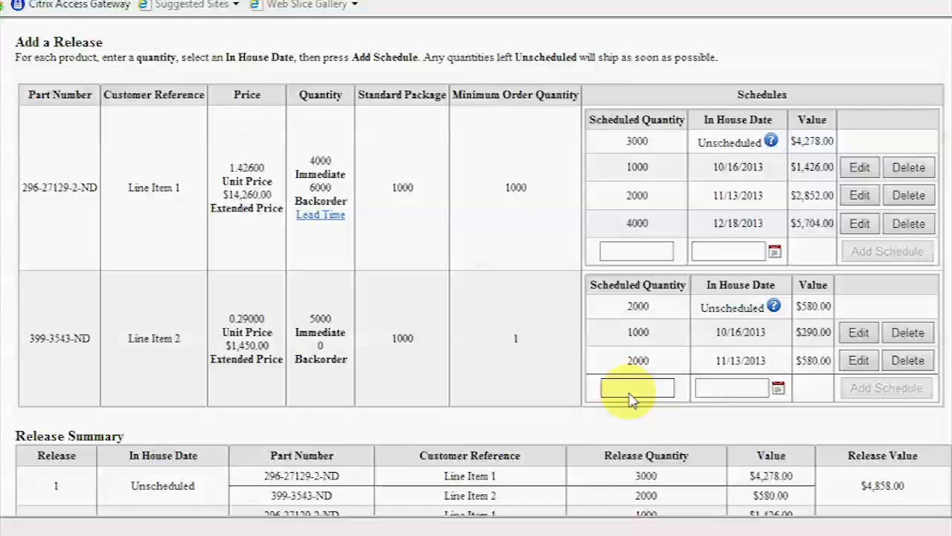
type("1500")
left_click(778, 388)
left_click(844, 408)
left_click(844, 409)
left_click(778, 494)
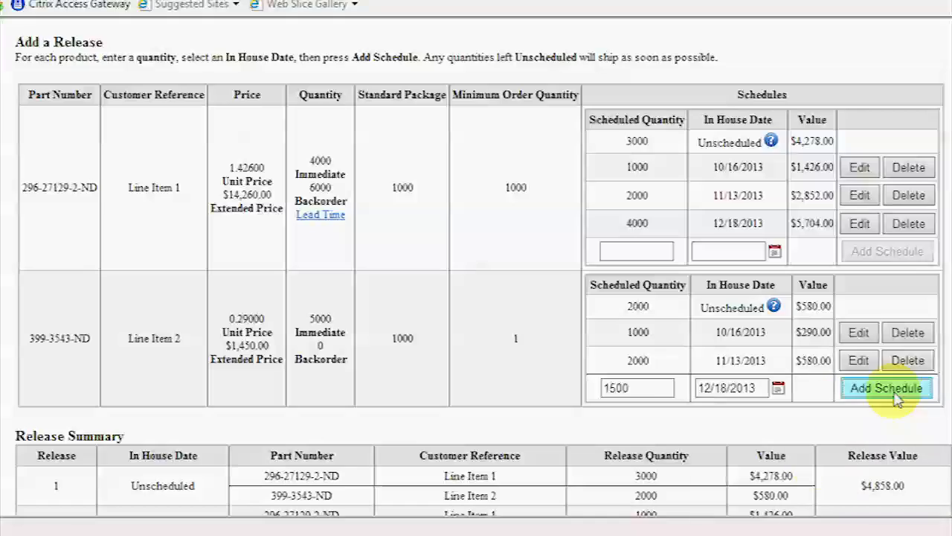
left_click(885, 388)
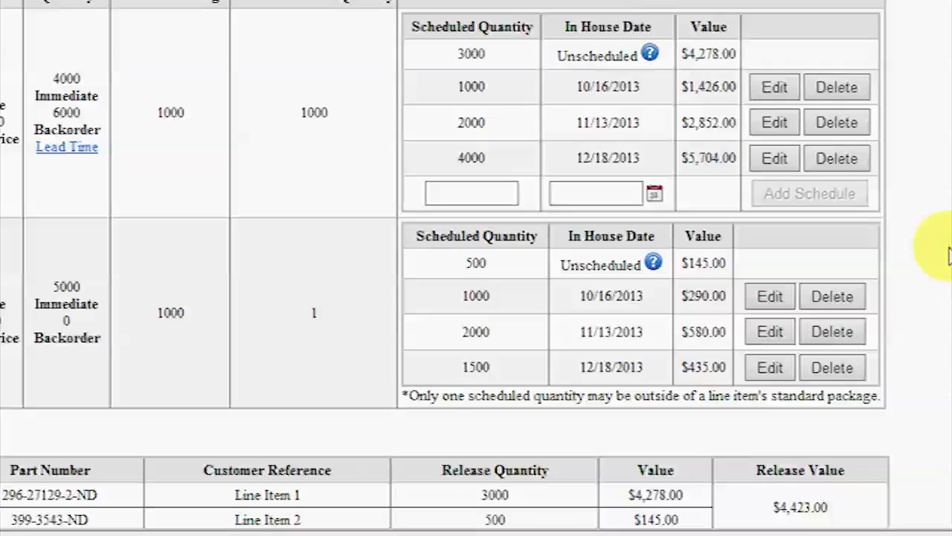
Change Line Item 2's 12/18/2013 release to a quantity of 250 with an In House Date of 1/22/2014 and save it.
scroll(949, 253, "down", 1)
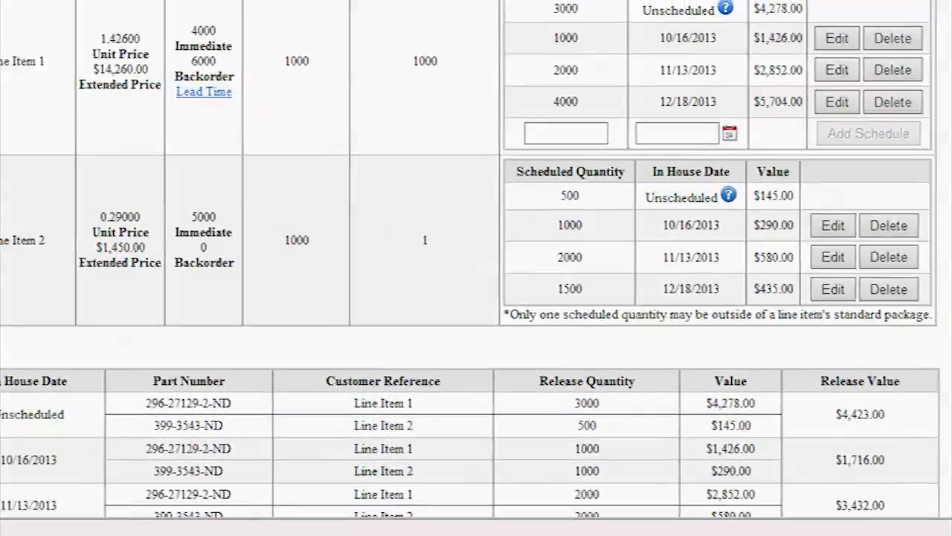
scroll(476, 268, "down", 2)
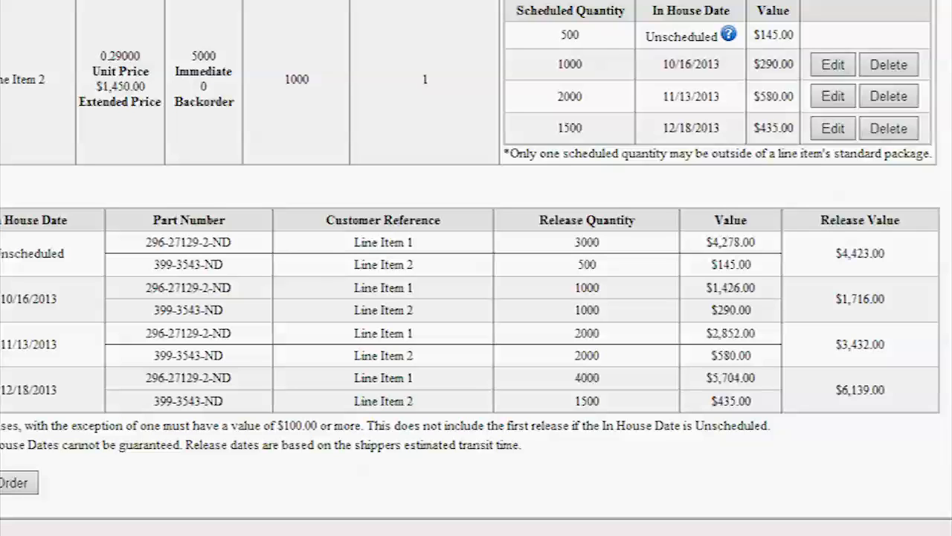
scroll(476, 268, "up", 1)
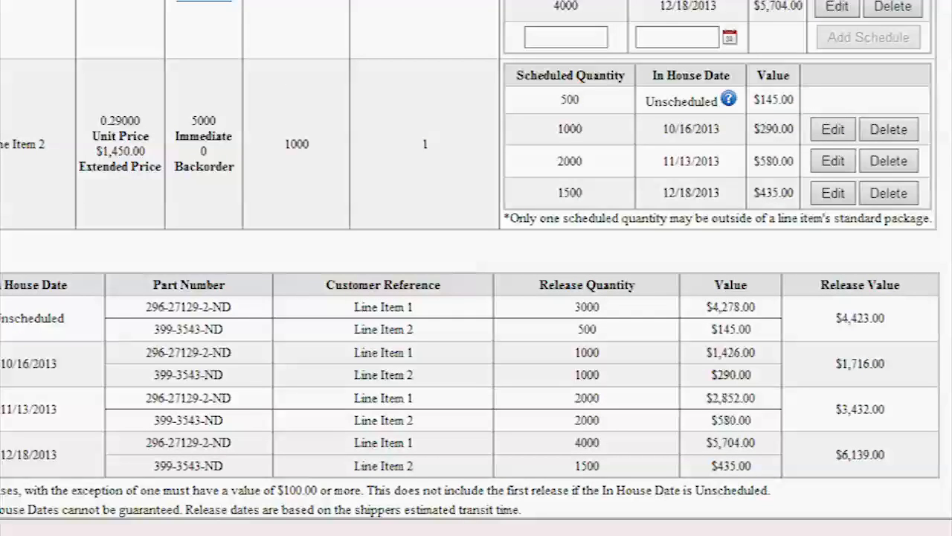
scroll(476, 268, "down", 3)
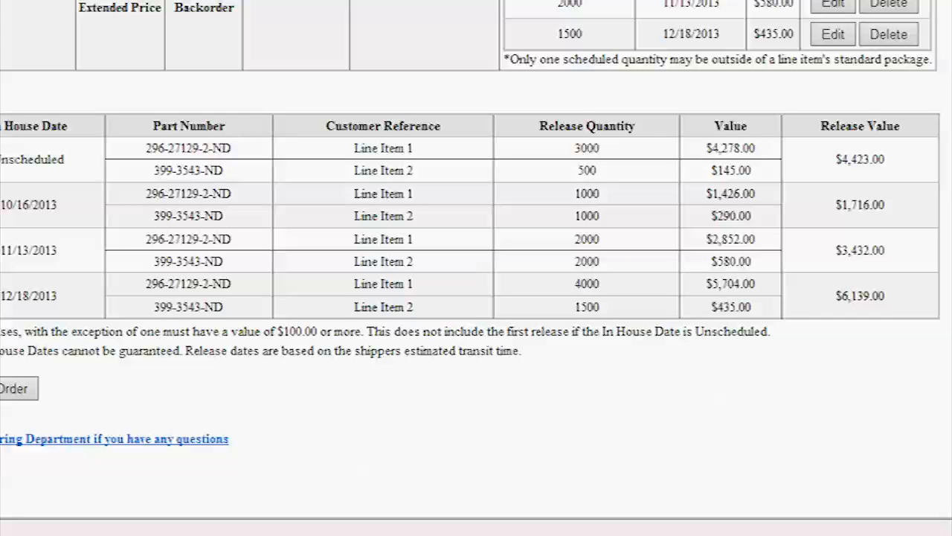
scroll(476, 267, "up", 3)
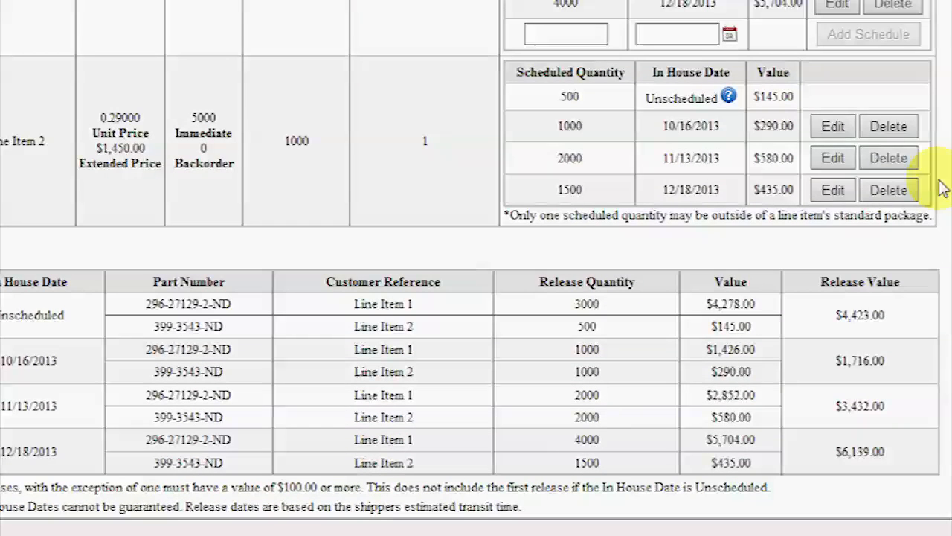
left_click(832, 189)
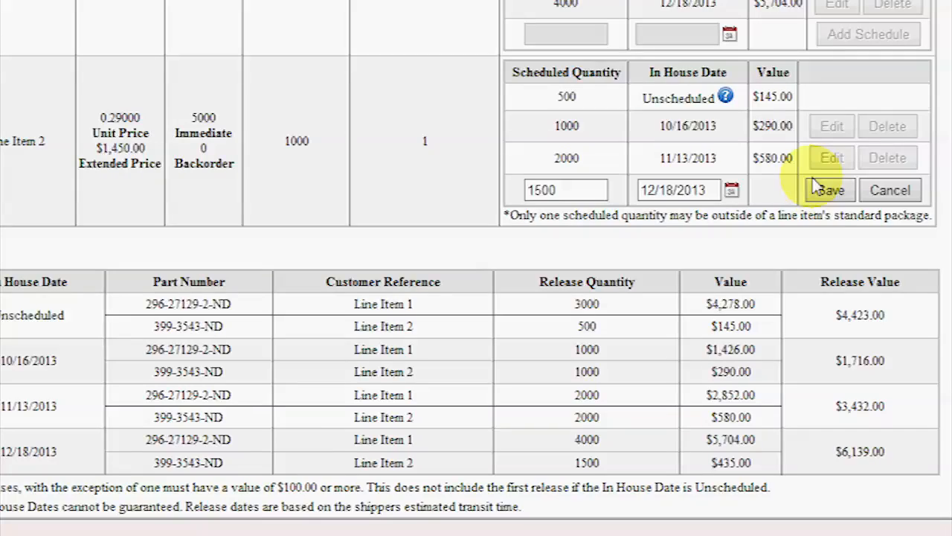
left_click_drag(579, 195, 506, 197)
type("250")
left_click(732, 191)
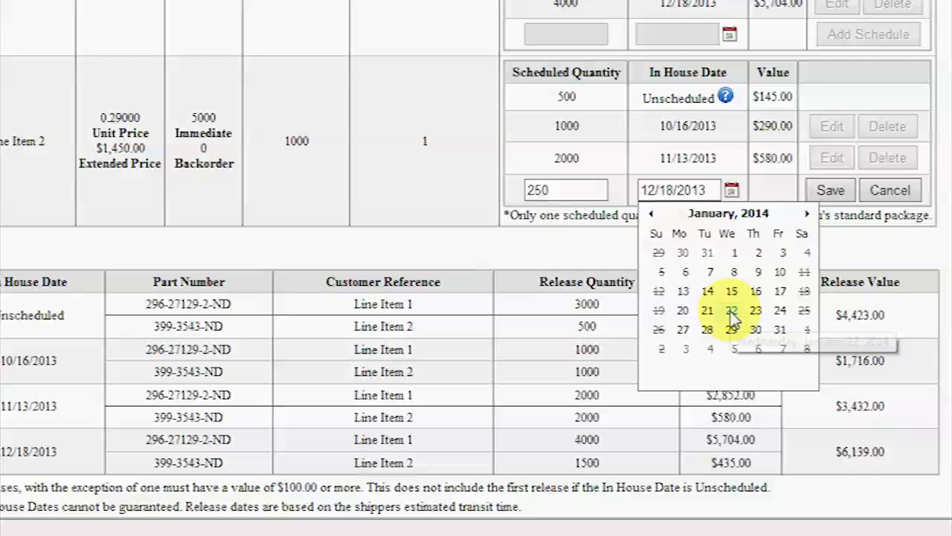
left_click(732, 311)
left_click(830, 190)
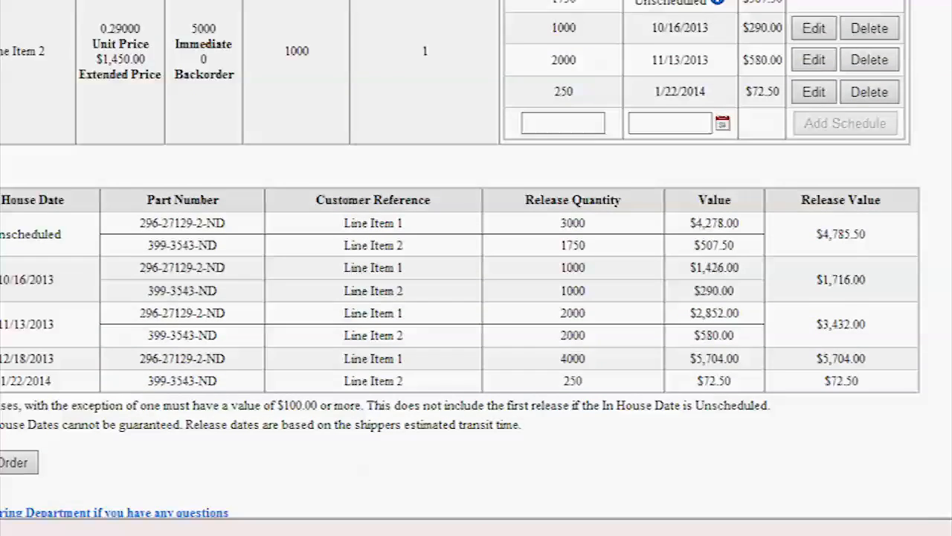
scroll(570, 425, "down", 1)
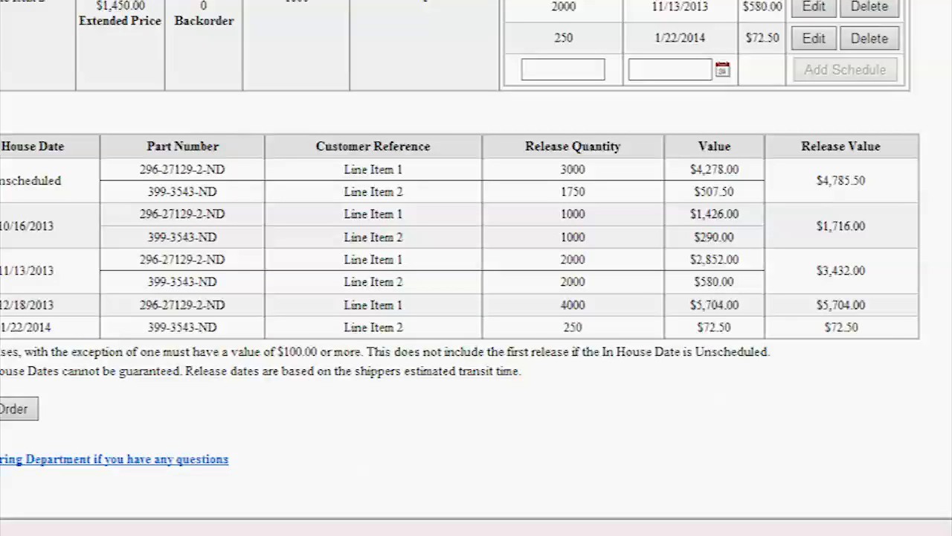